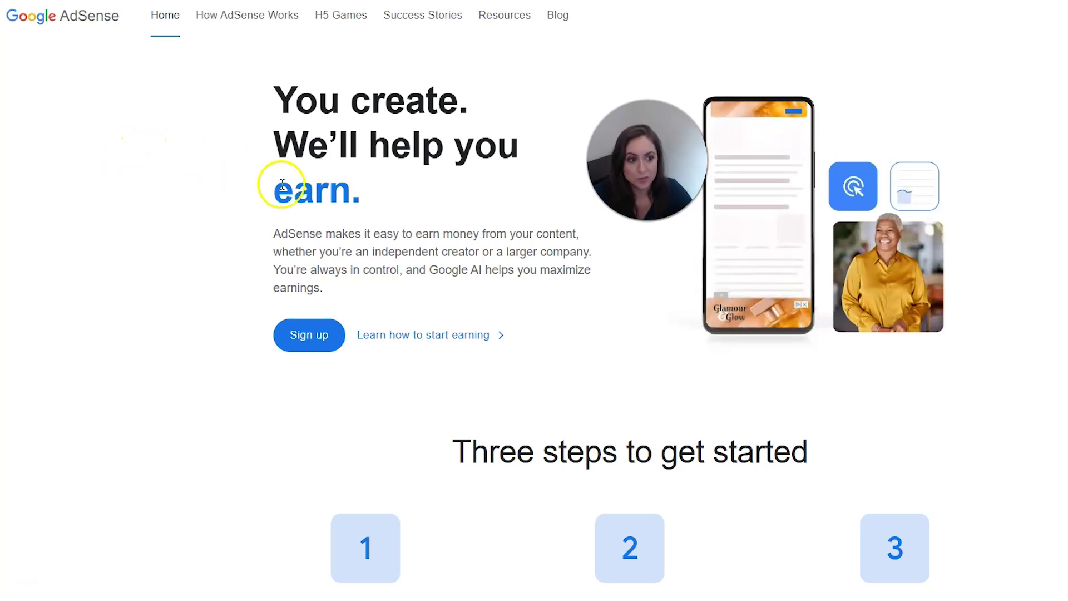
# Start AdSense sign-up with no site yet, no performance suggestions, and United States as payment country
pyautogui.click(303, 336)
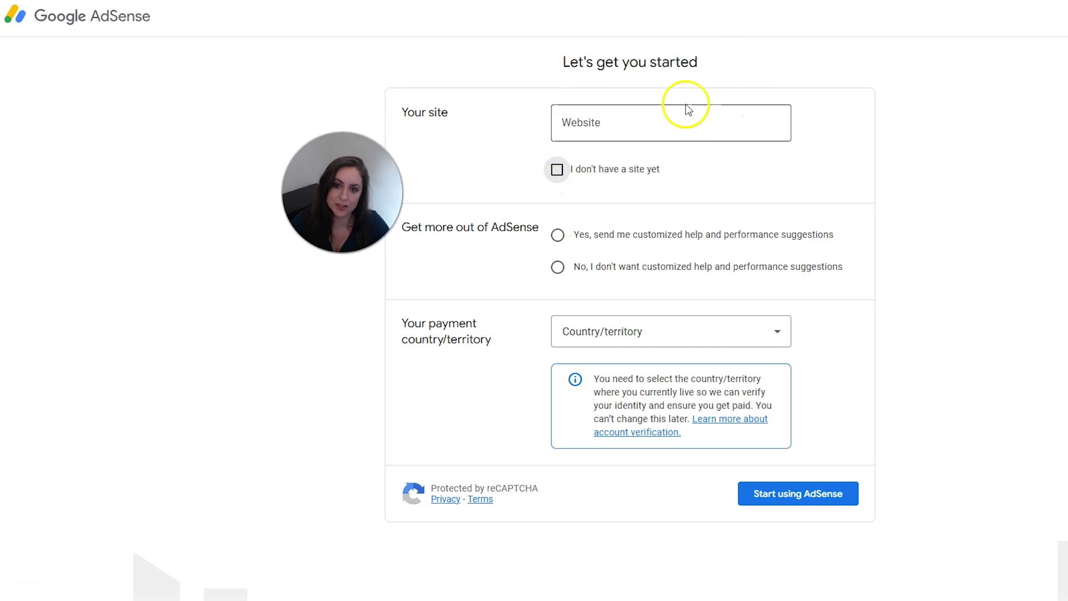
pyautogui.click(557, 171)
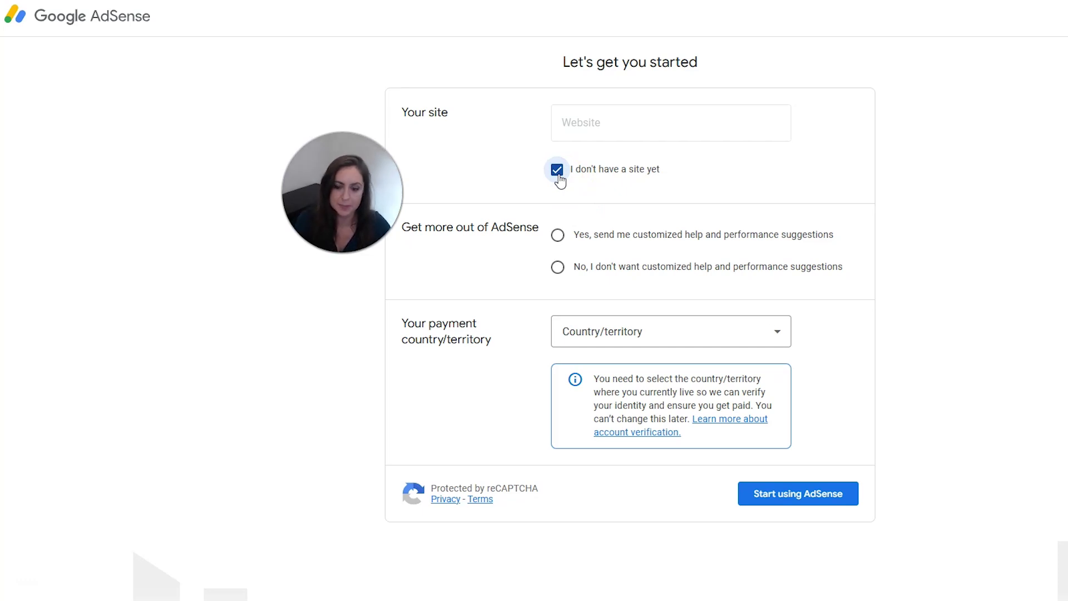
pyautogui.click(565, 193)
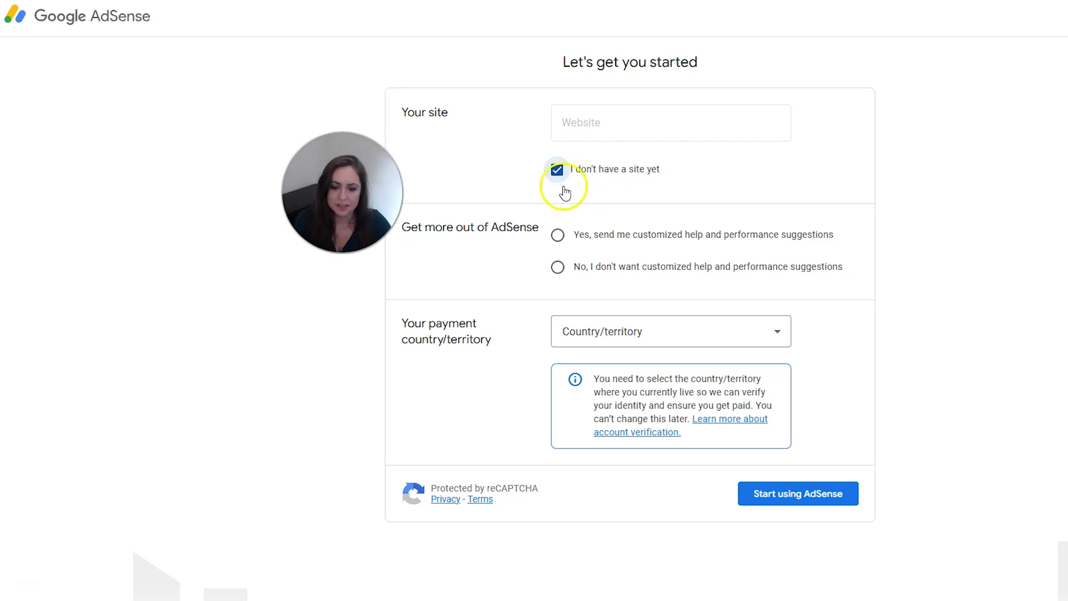
pyautogui.click(556, 271)
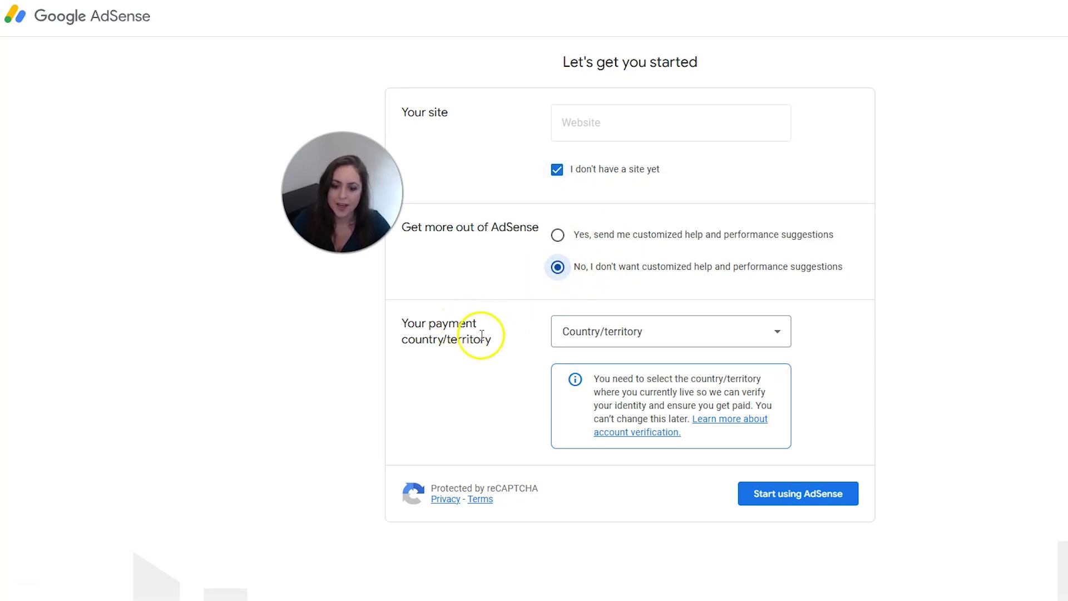
pyautogui.click(608, 332)
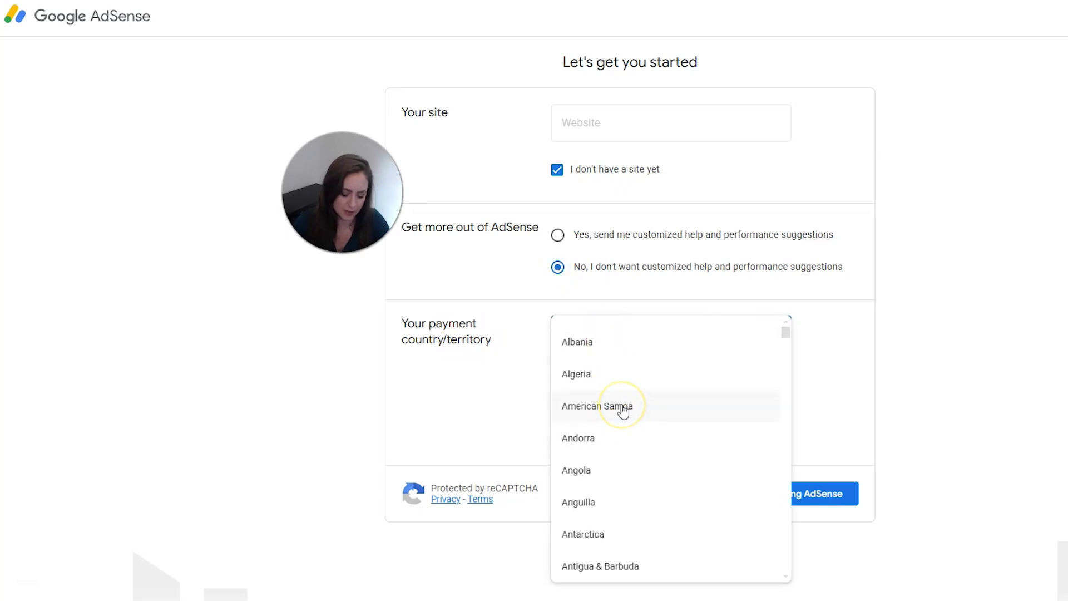
pyautogui.write('un')
pyautogui.scroll(-1, 629, 428)
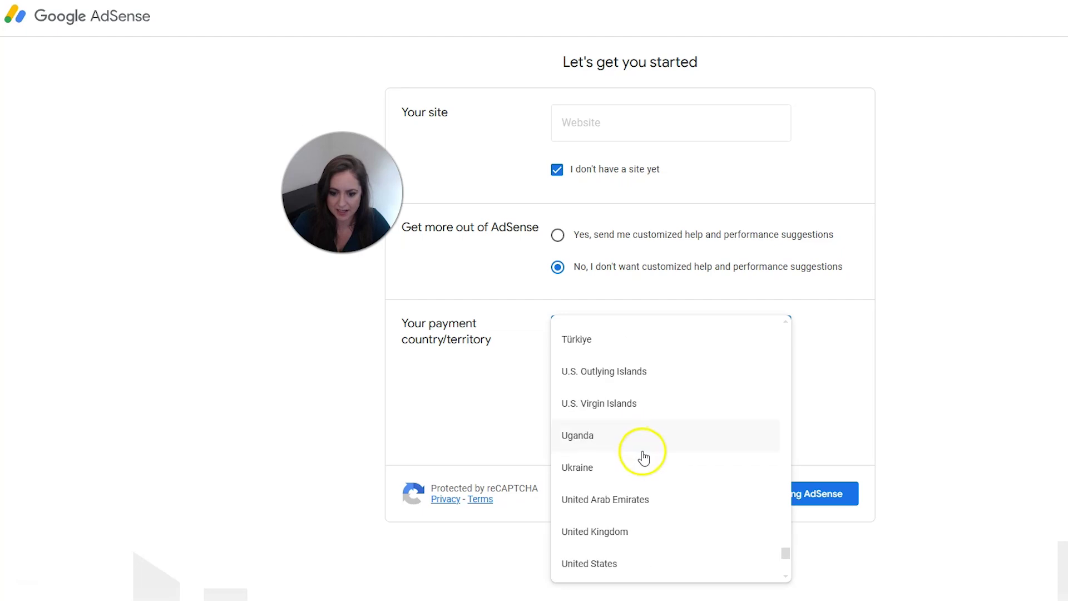
pyautogui.click(636, 564)
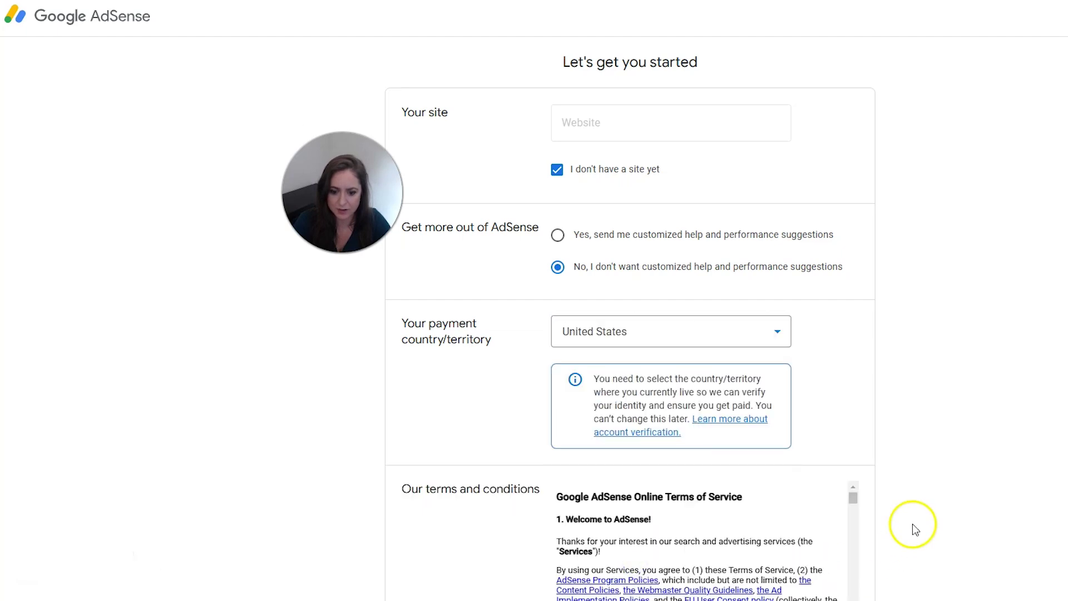
# Accept the AdSense terms and conditions and submit the sign-up form
pyautogui.scroll(-2, 912, 495)
pyautogui.scroll(-1, 906, 496)
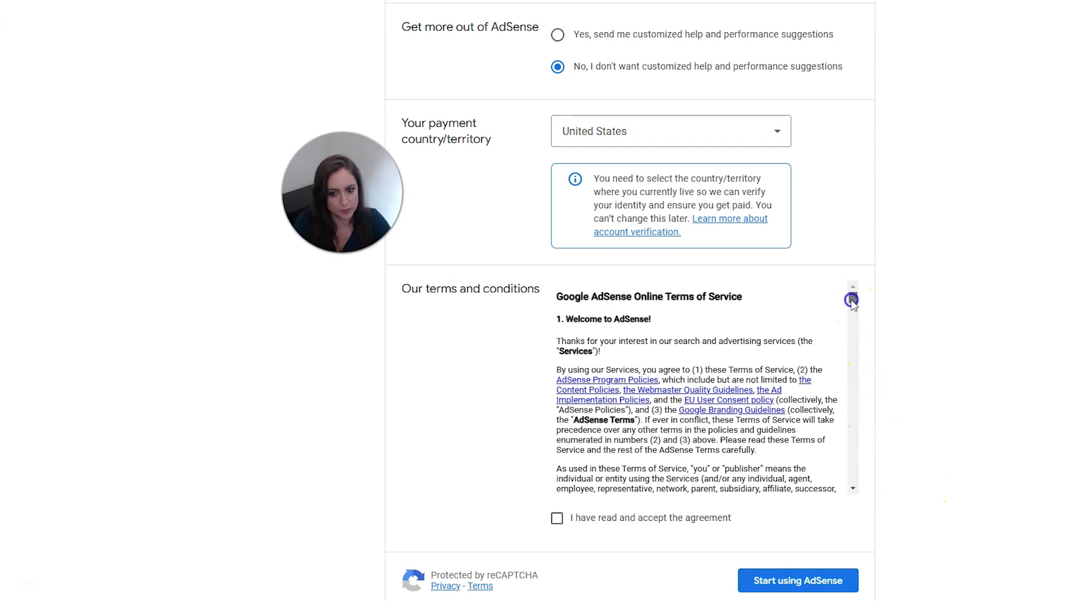
pyautogui.moveTo(851, 300); pyautogui.dragTo(860, 500)
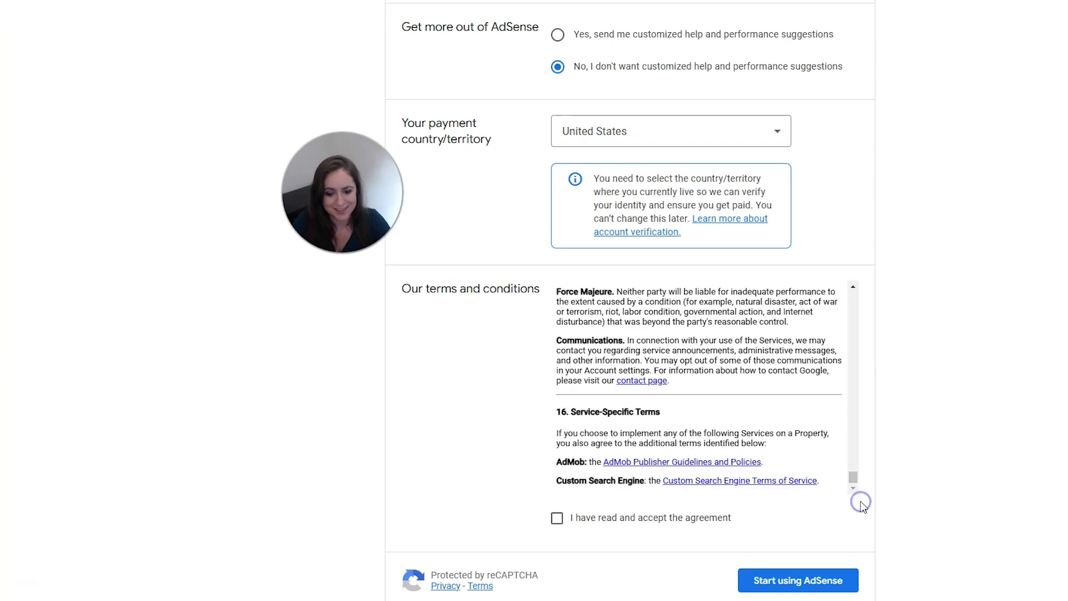
pyautogui.click(555, 522)
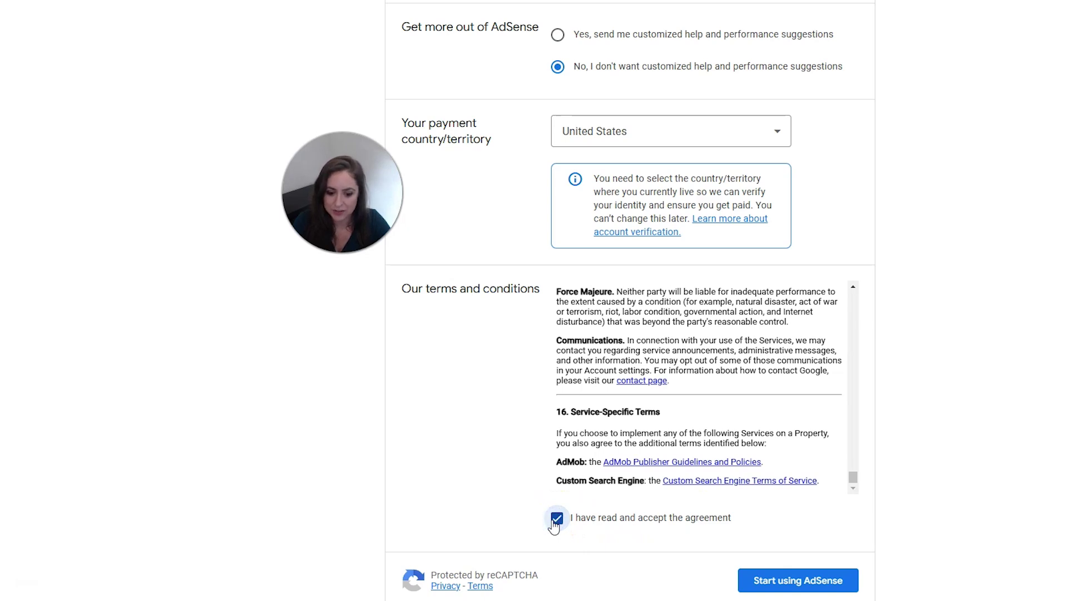
pyautogui.click(789, 581)
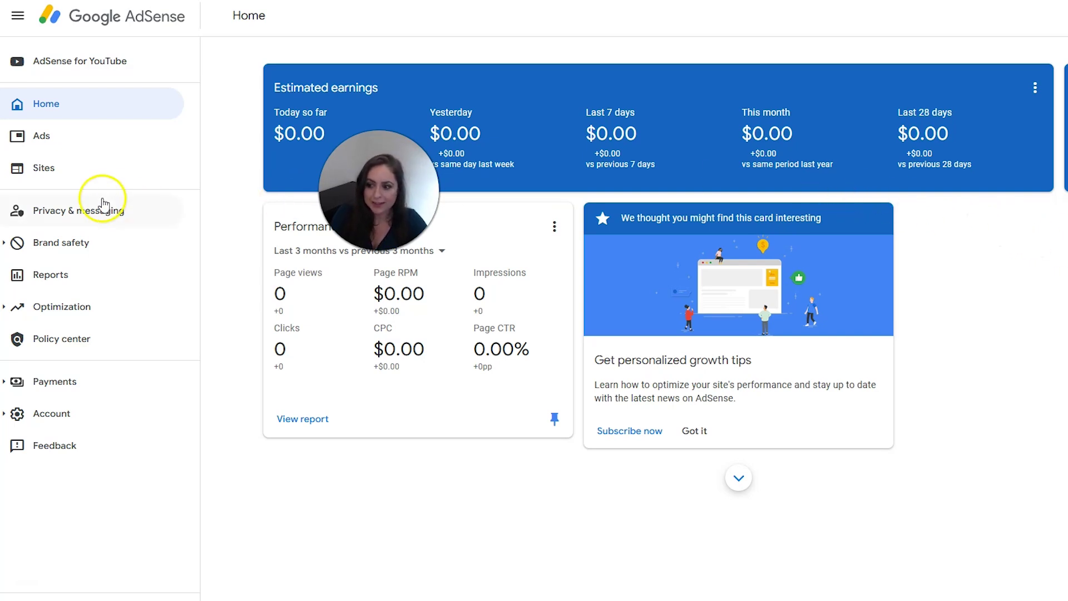
# Add explore-ftl.com as a new site under Sites and save it to reveal its code snippet
pyautogui.click(101, 181)
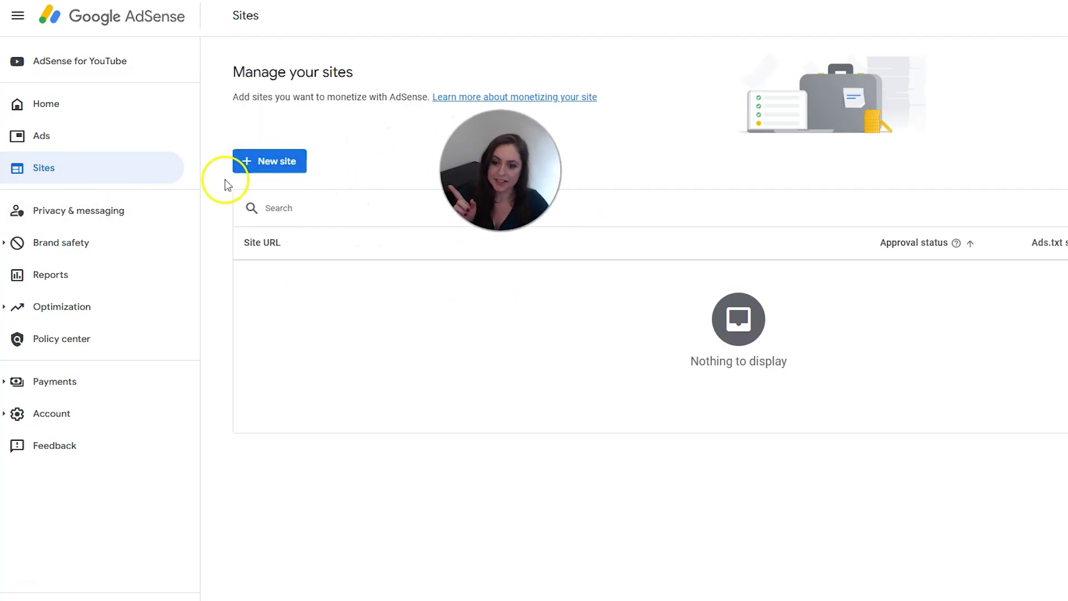
pyautogui.click(264, 159)
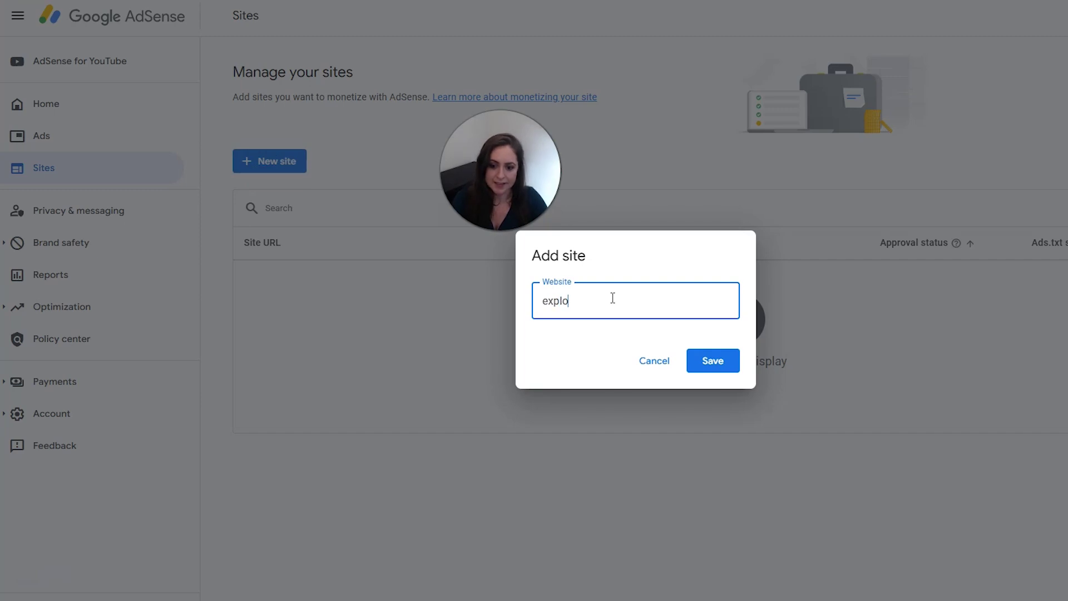
pyautogui.write('explore-ftl.com')
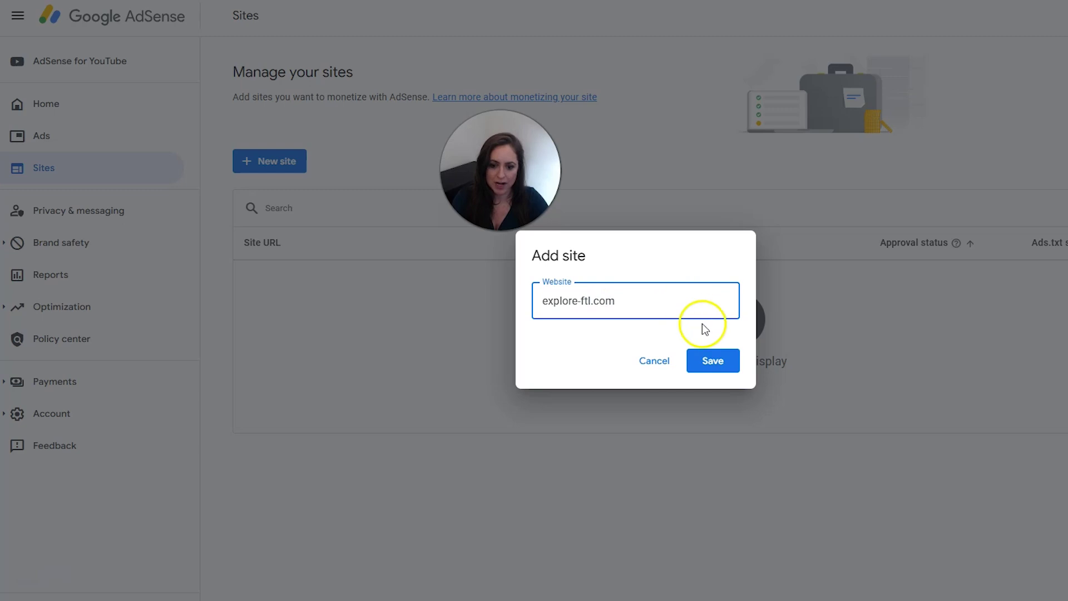
pyautogui.click(715, 366)
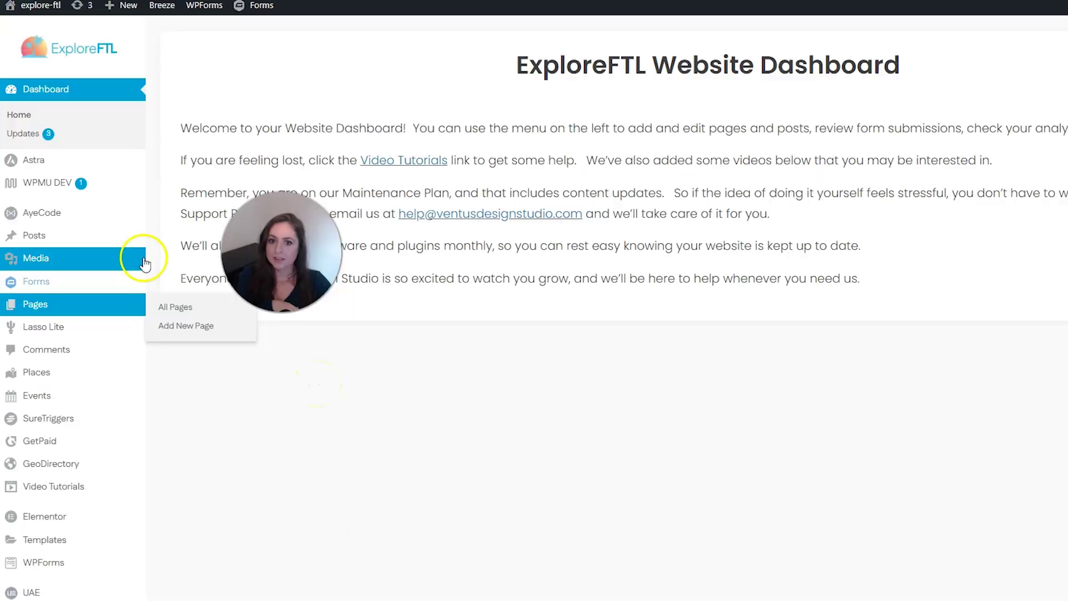
# Install the Site Kit by Google plugin from the WordPress Add New Plugin page
pyautogui.scroll(-4, 139, 250)
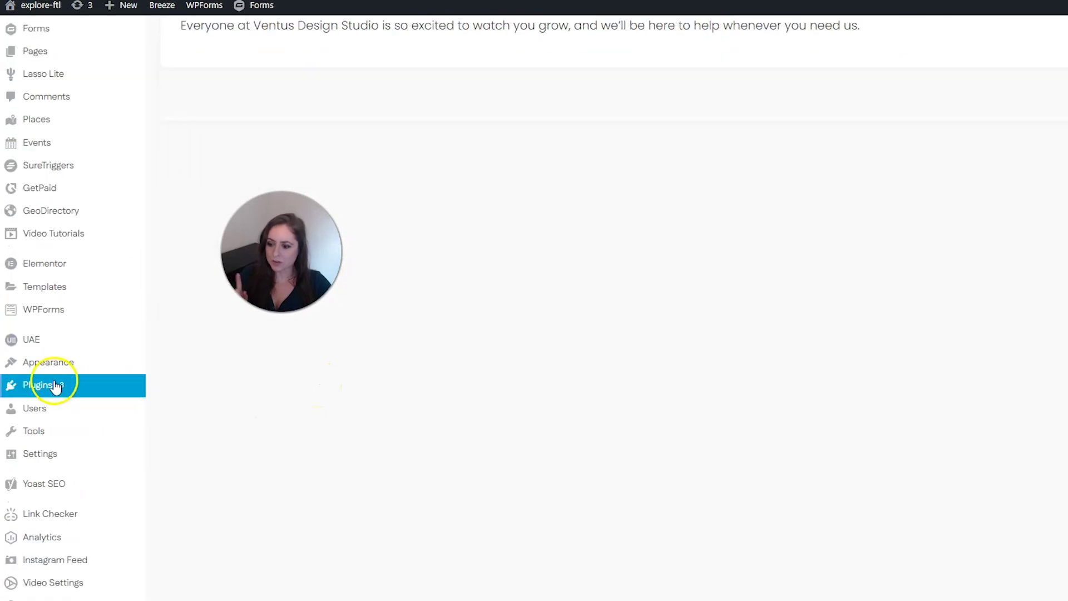
pyautogui.moveTo(56, 386)
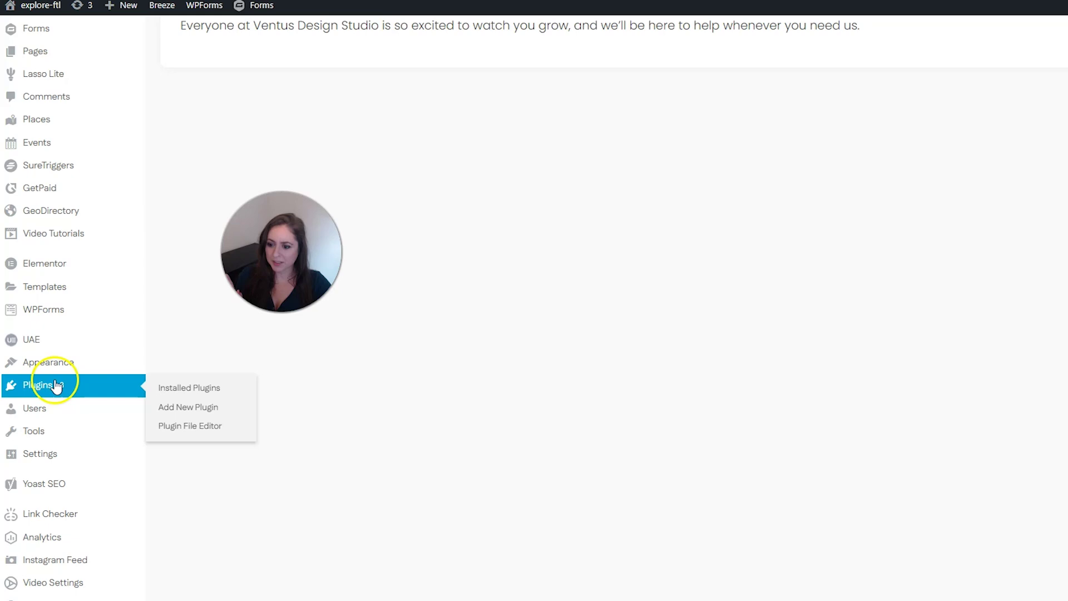
pyautogui.click(192, 408)
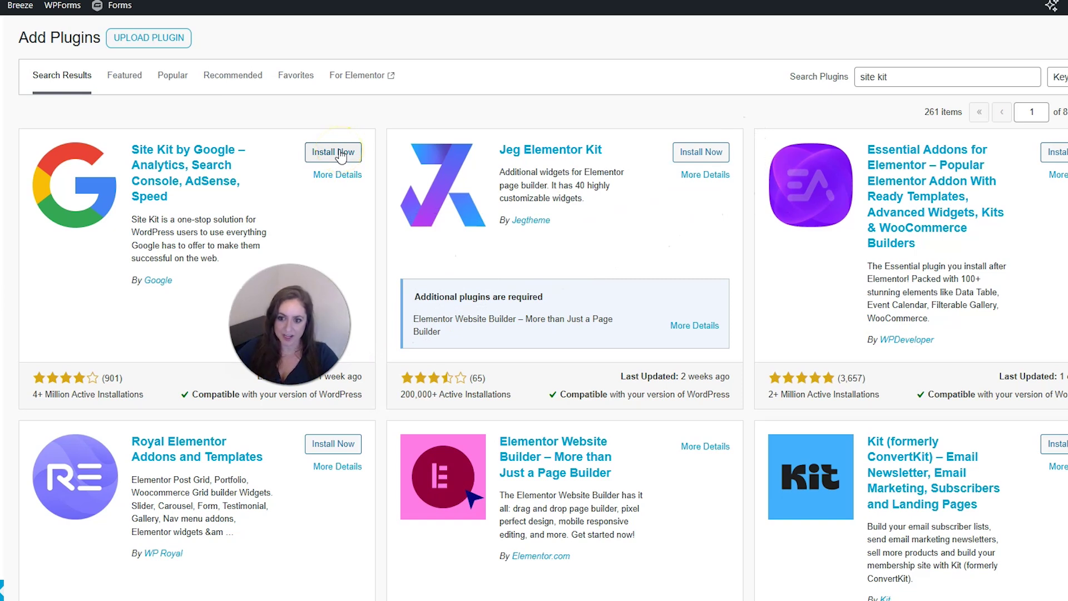
pyautogui.click(341, 153)
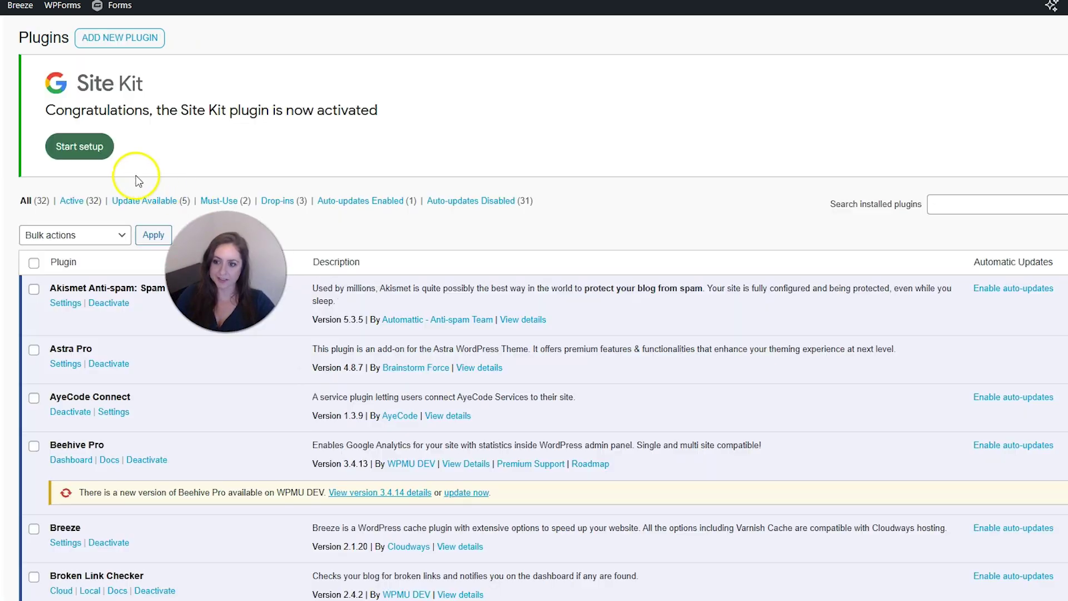
# Begin Site Kit setup, opt in to anonymous usage-data sharing, and choose Sign in with Google
pyautogui.click(94, 152)
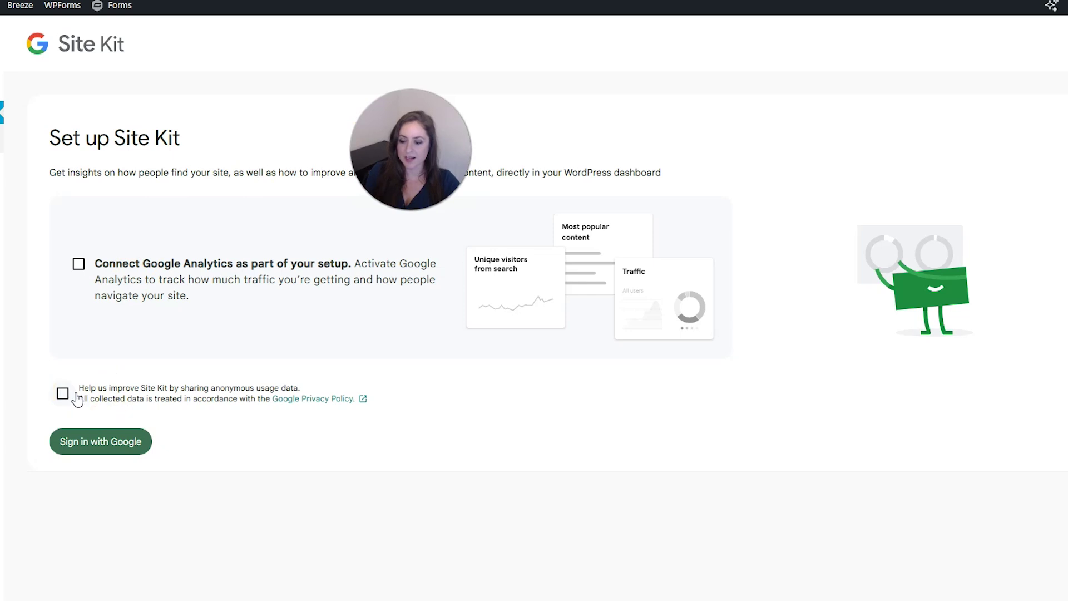
pyautogui.click(77, 395)
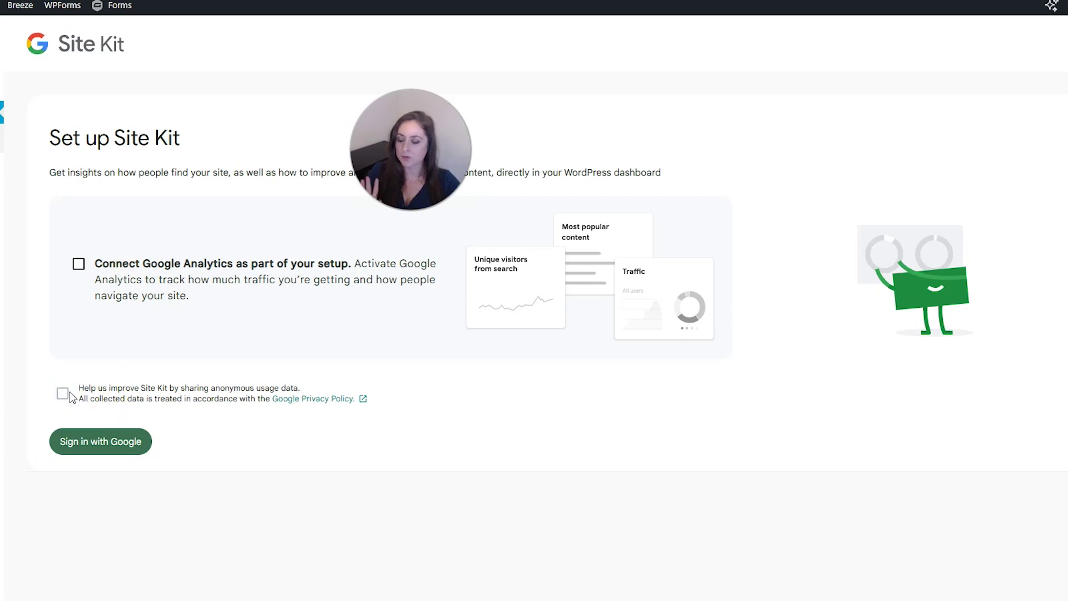
pyautogui.click(126, 457)
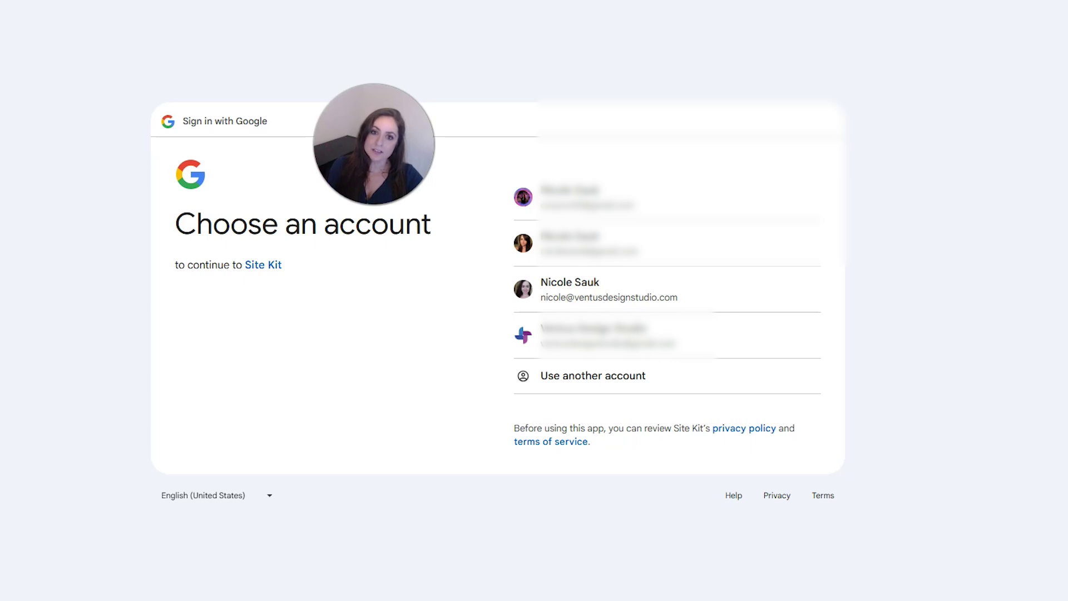
# Sign in with the Google account and grant Site Kit all requested Search Console permissions
pyautogui.click(579, 299)
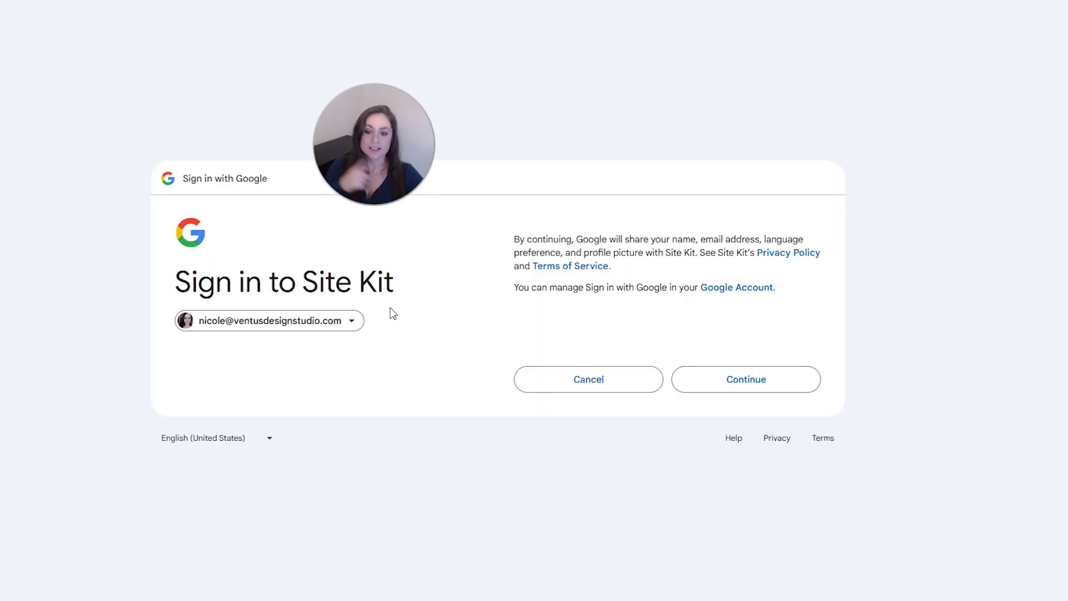
pyautogui.click(723, 376)
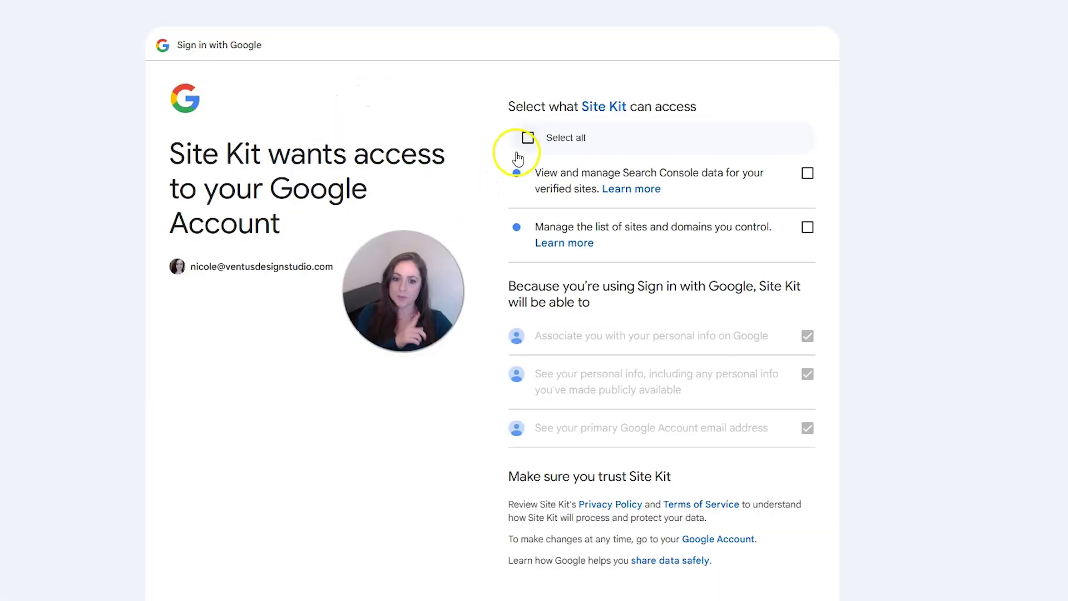
pyautogui.click(527, 139)
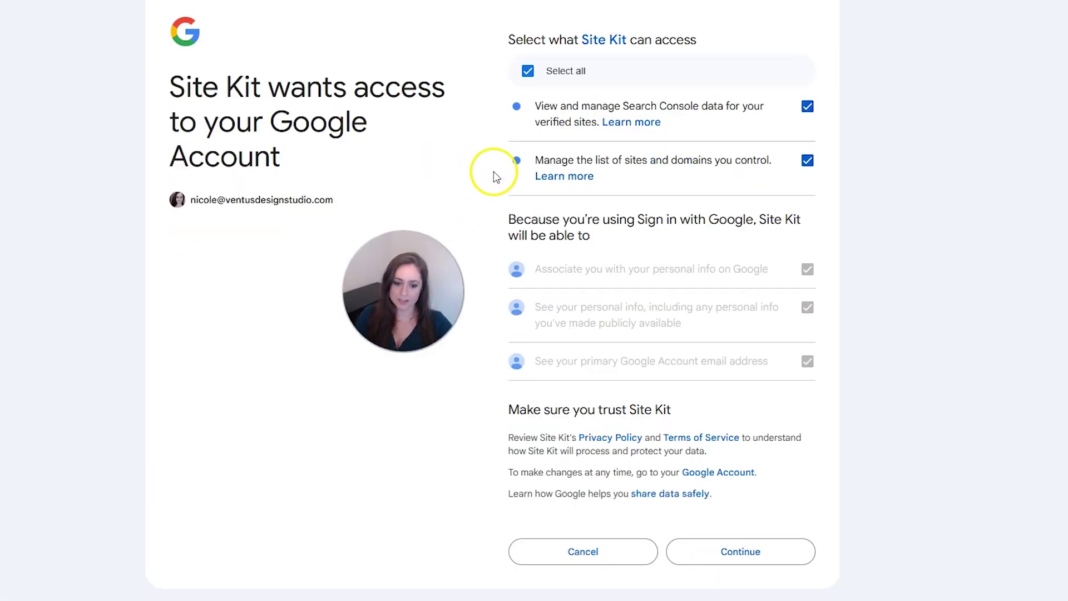
pyautogui.click(749, 553)
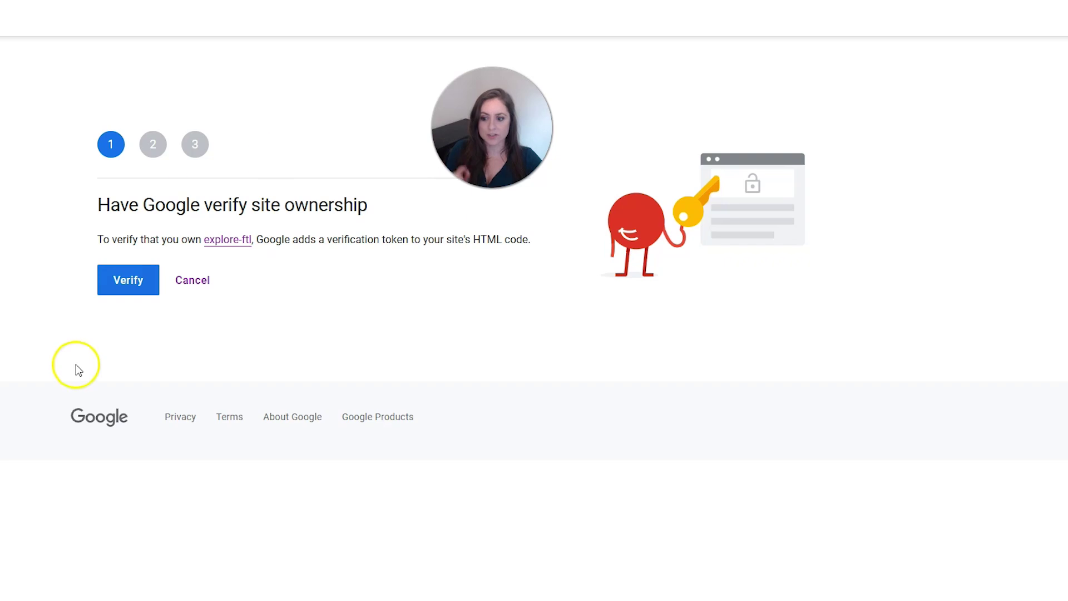
# Verify explore-ftl ownership, allow dashboard metrics, set up Search Console, and open the Site Kit dashboard
pyautogui.click(135, 285)
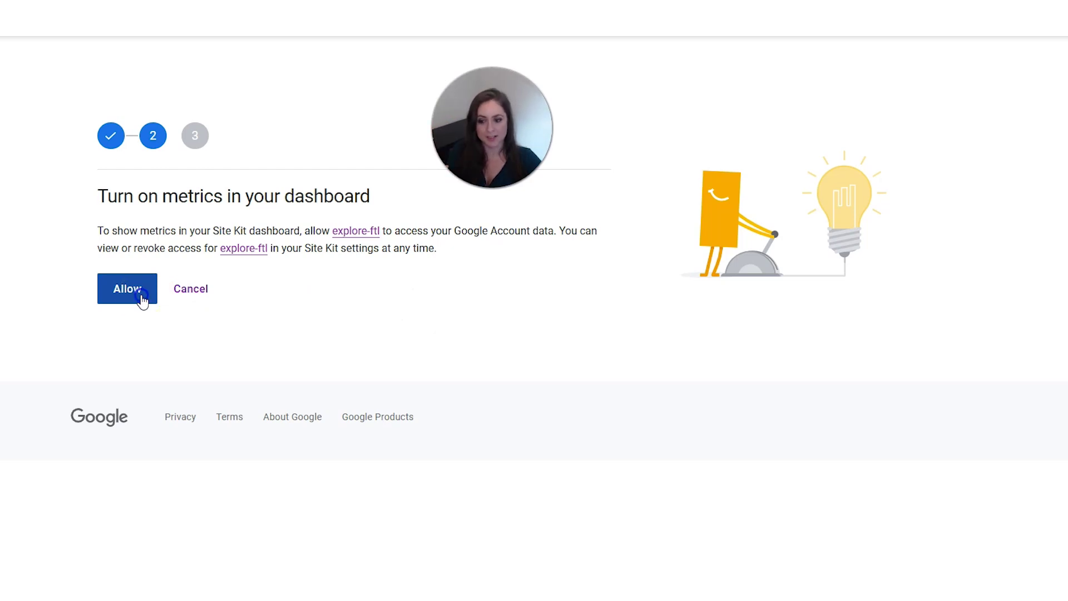
pyautogui.click(143, 301)
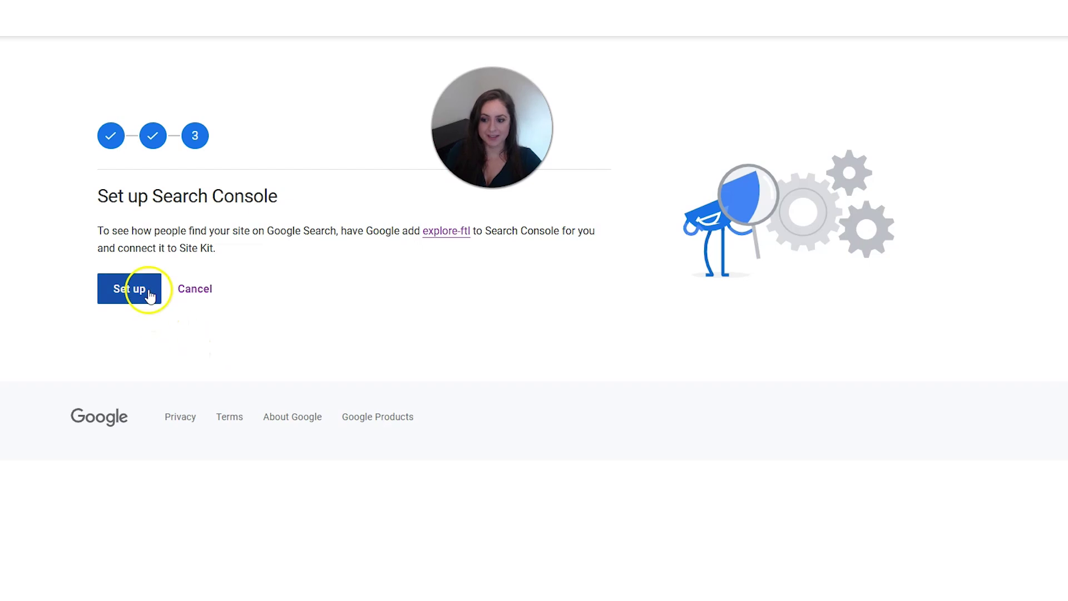
pyautogui.click(148, 295)
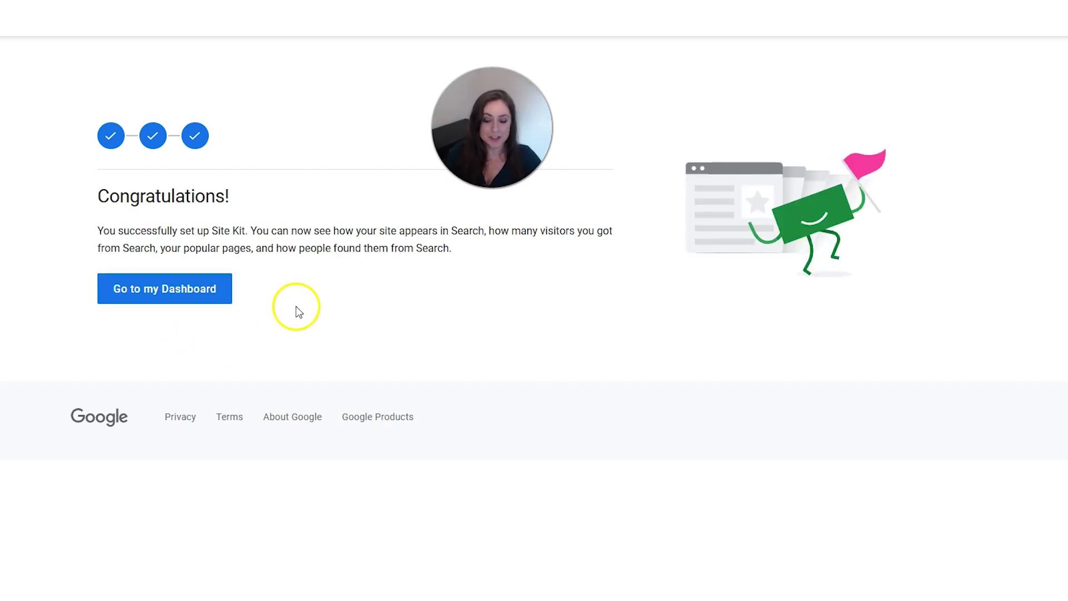
pyautogui.click(210, 298)
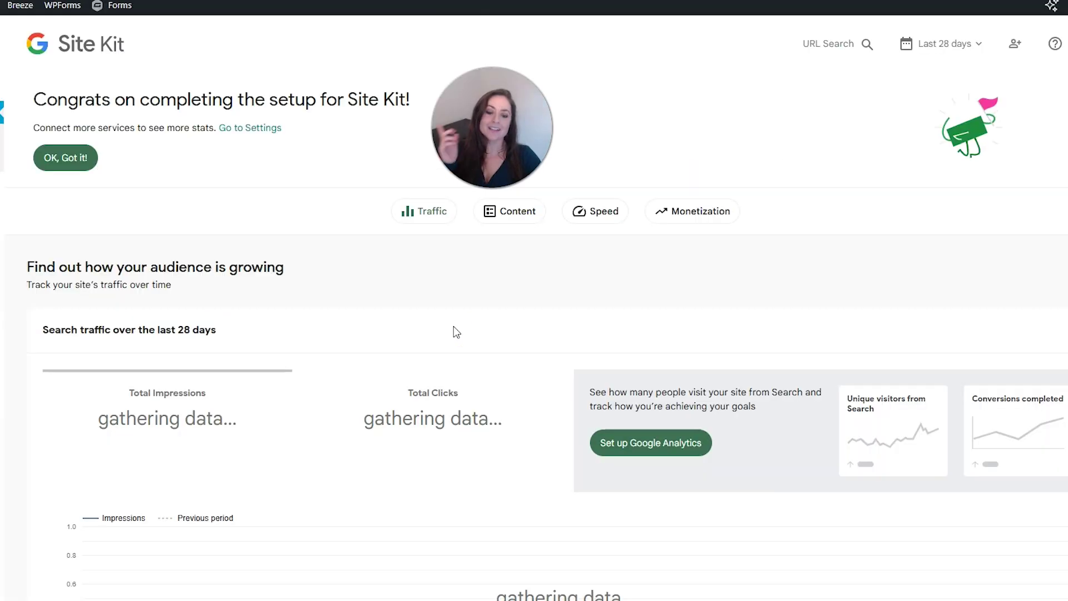
# Open the Monetization section and choose Connect now on the AdSense service card
pyautogui.click(673, 226)
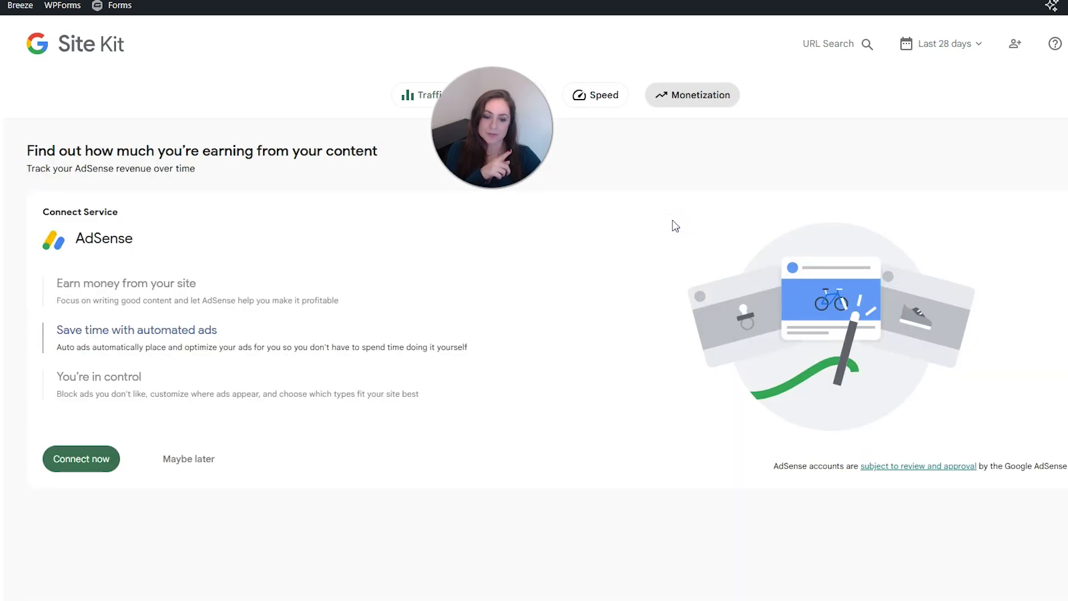
pyautogui.click(465, 222)
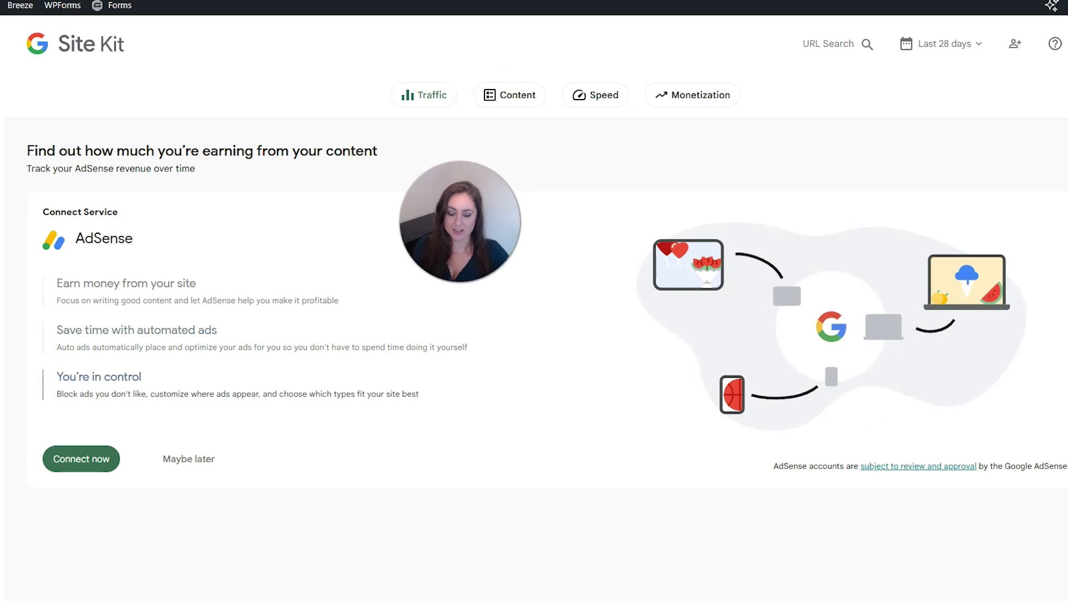
pyautogui.click(71, 461)
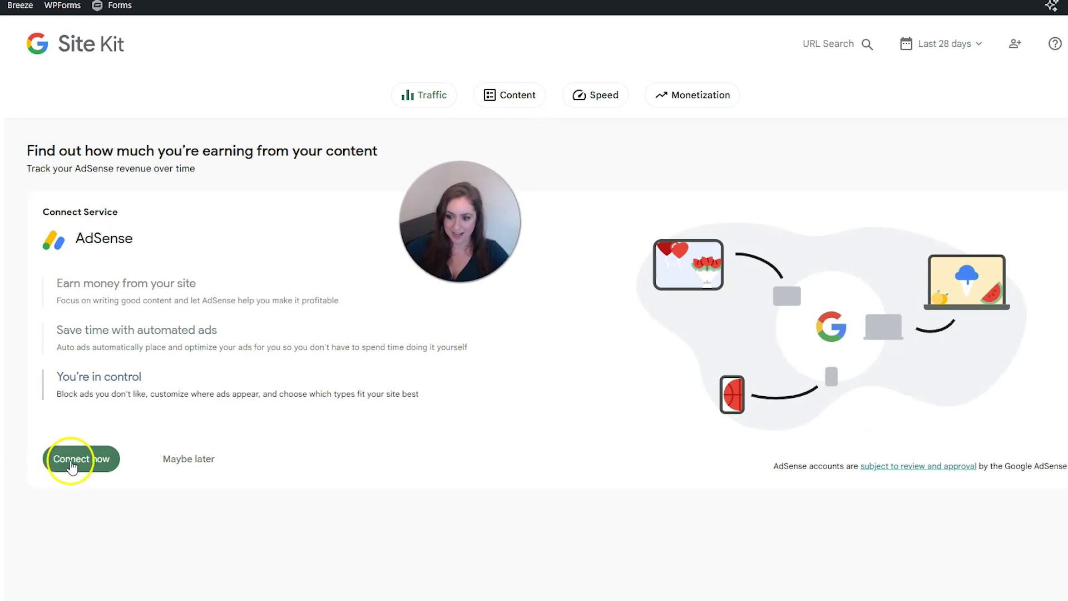
pyautogui.click(71, 462)
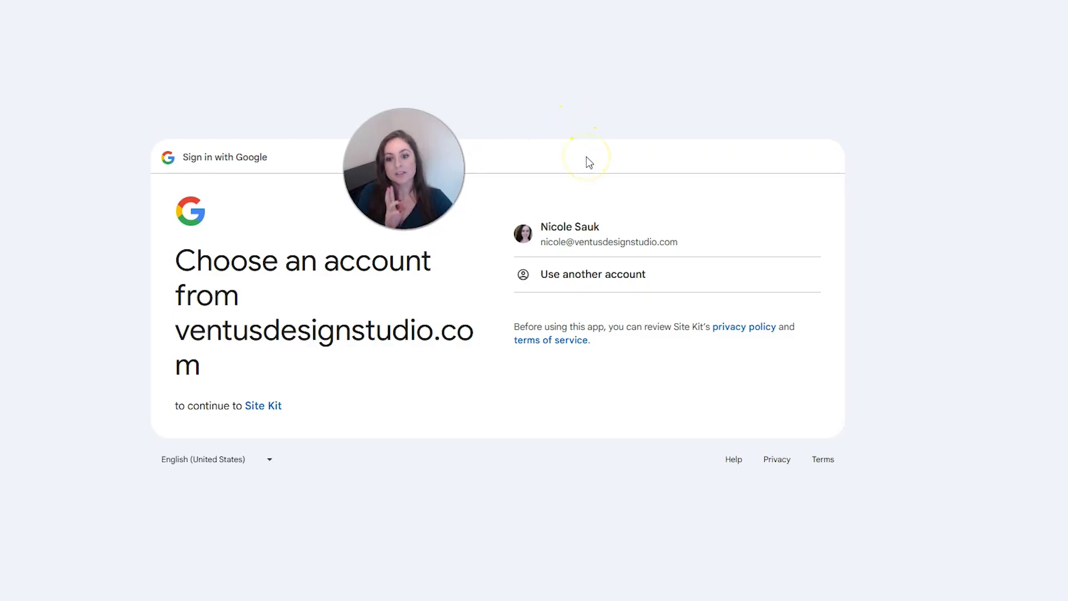
# Choose the Google account, continue into Site Kit, and allow it to view AdSense data
pyautogui.click(596, 223)
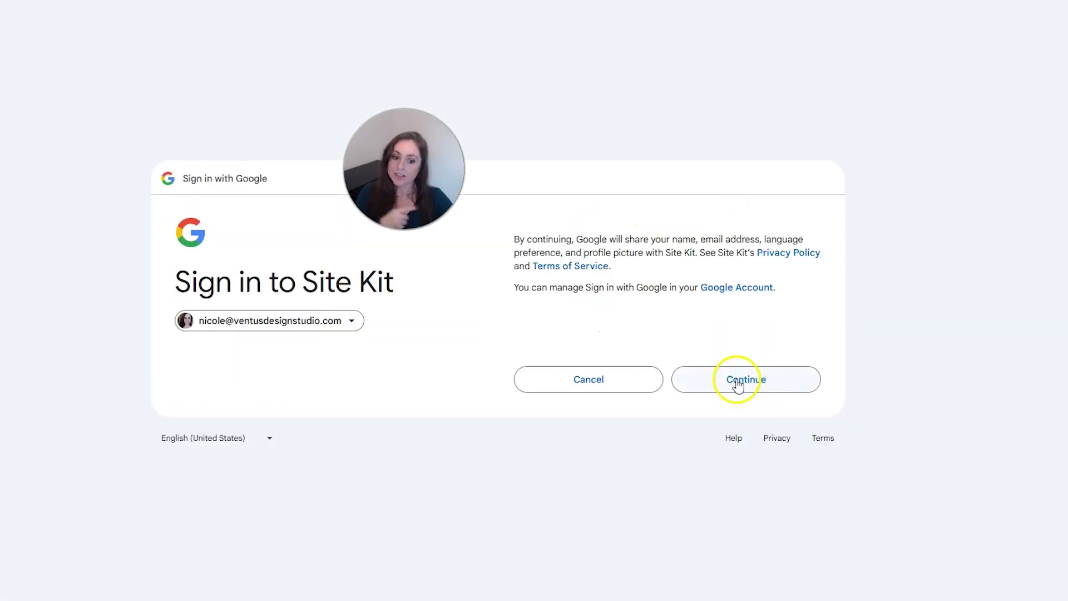
pyautogui.click(737, 382)
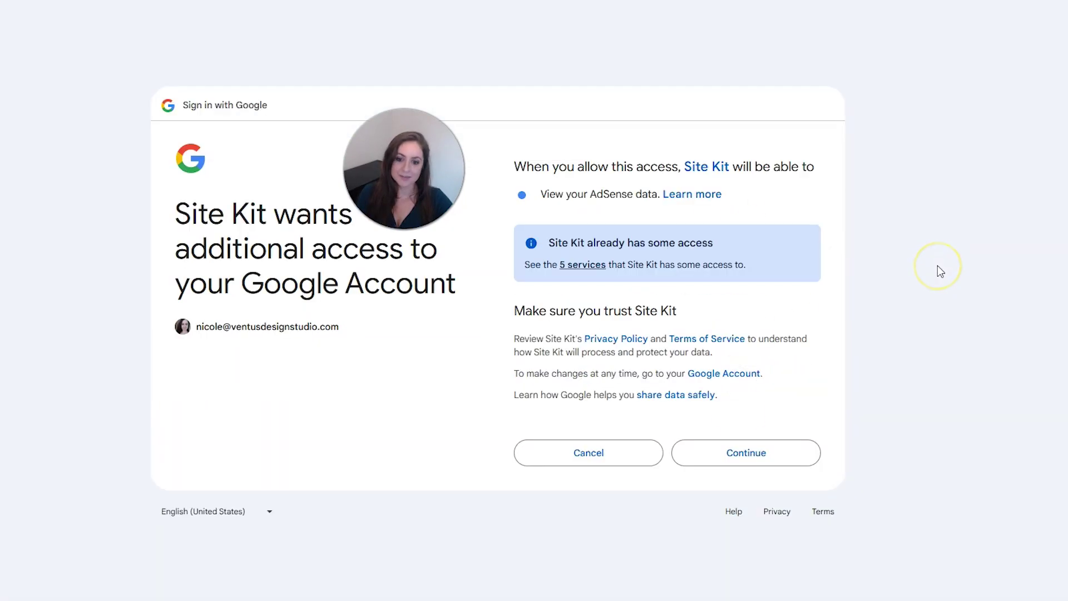
pyautogui.click(742, 450)
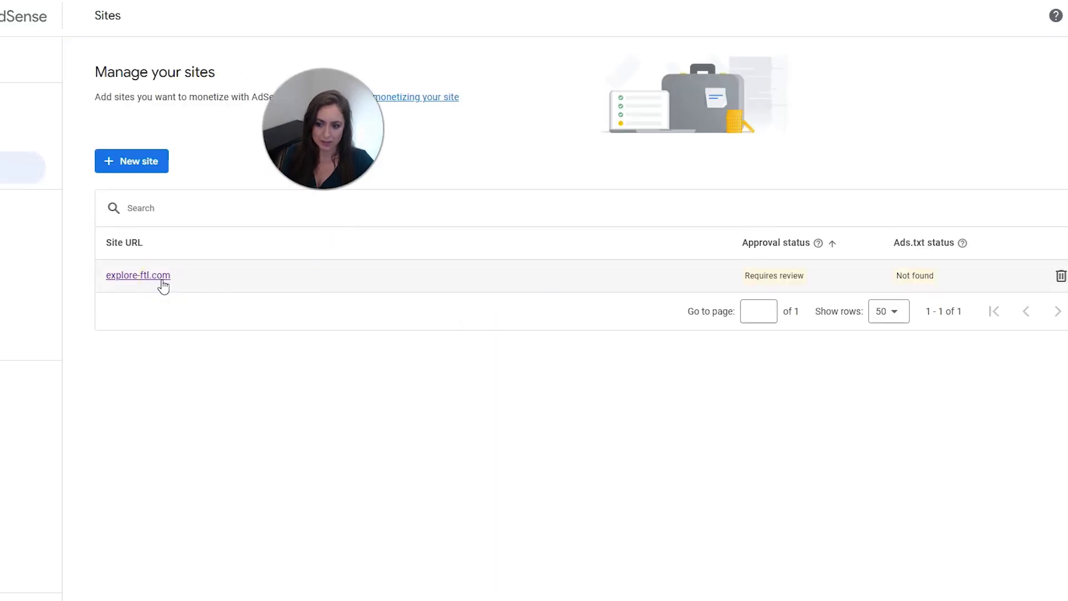
# Confirm the AdSense code is placed on explore-ftl.com, verify ownership, and proceed to review
pyautogui.click(138, 275)
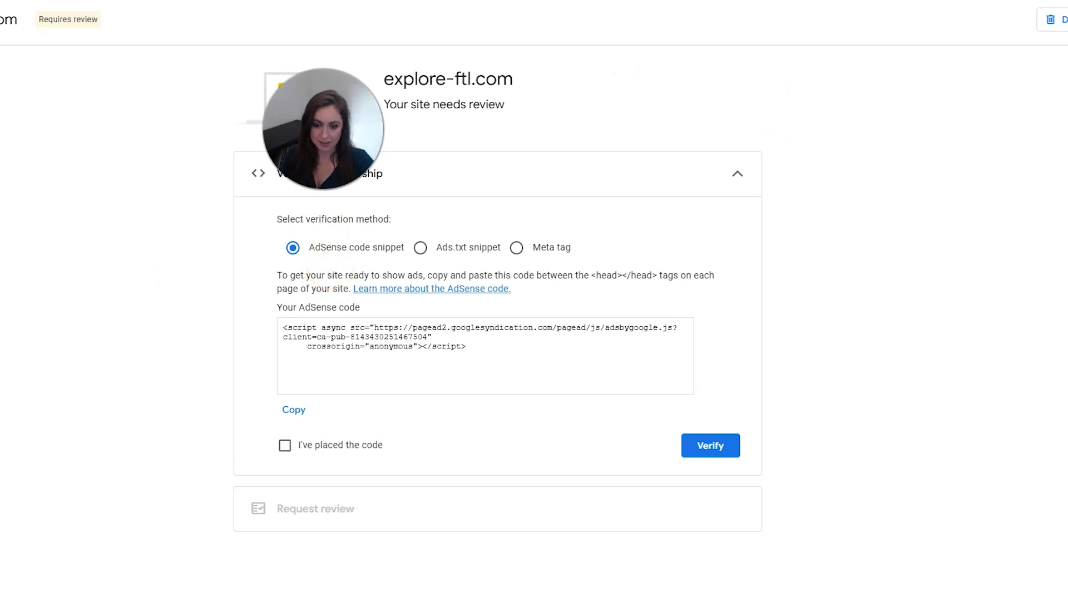
pyautogui.click(284, 445)
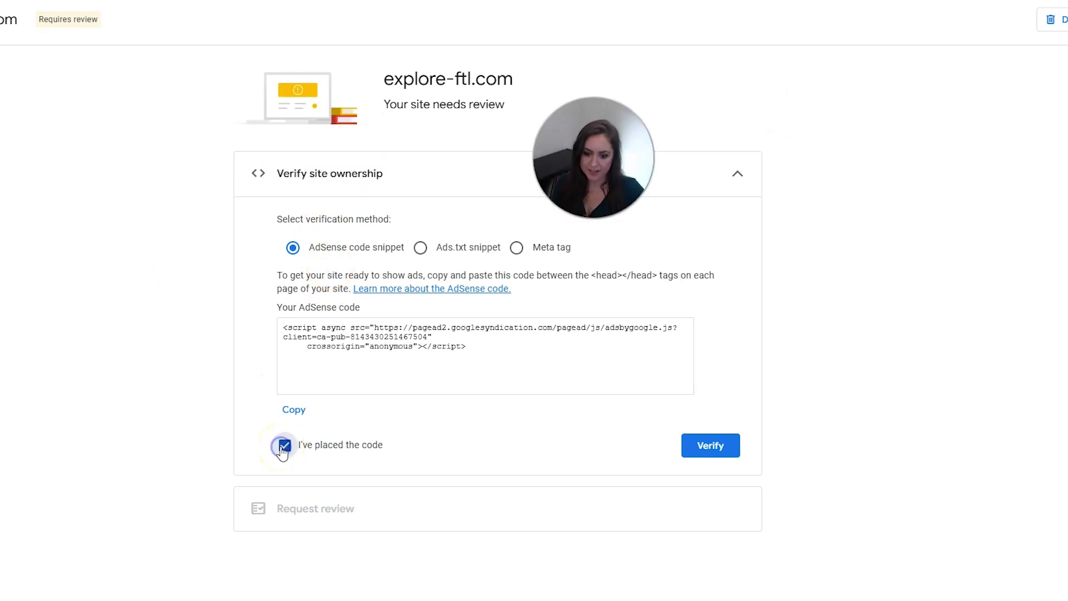
pyautogui.click(732, 455)
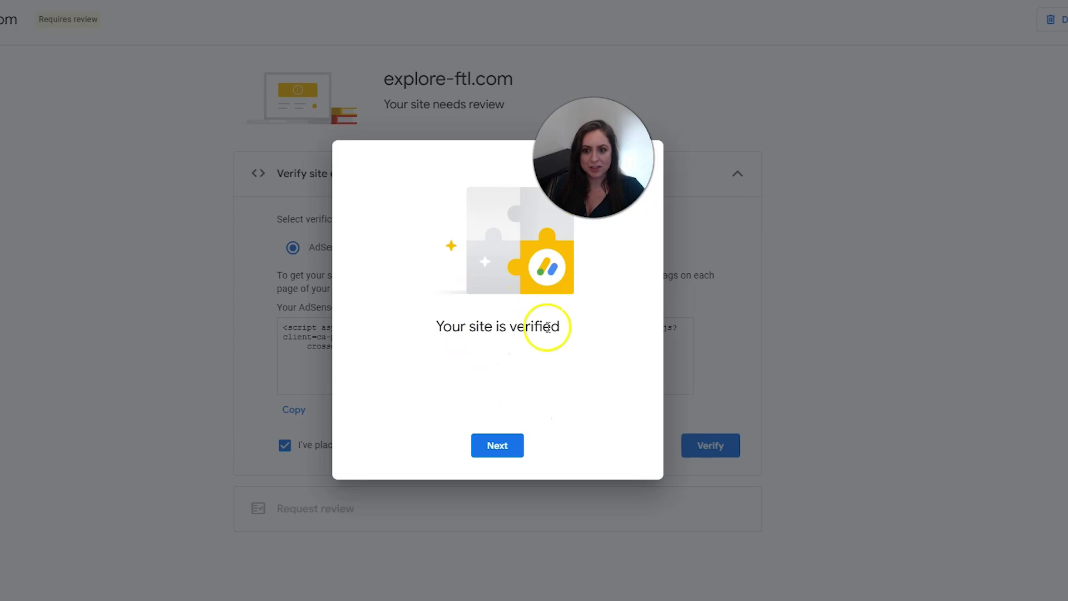
pyautogui.click(499, 449)
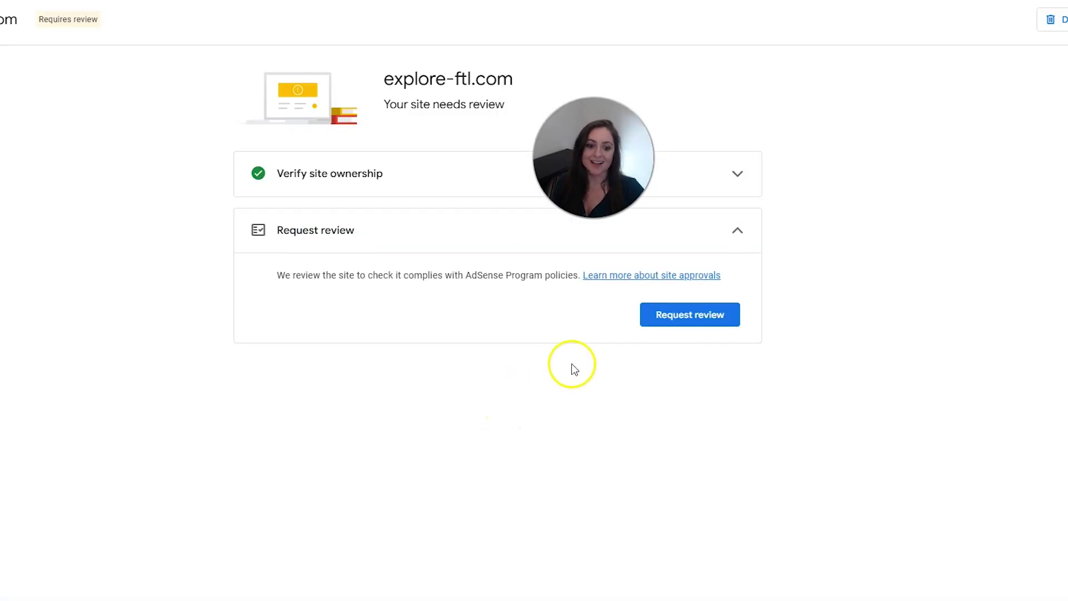
# Request review of explore-ftl.com and pick 'Adopt an alternative CMP certified by Google'
pyautogui.click(669, 326)
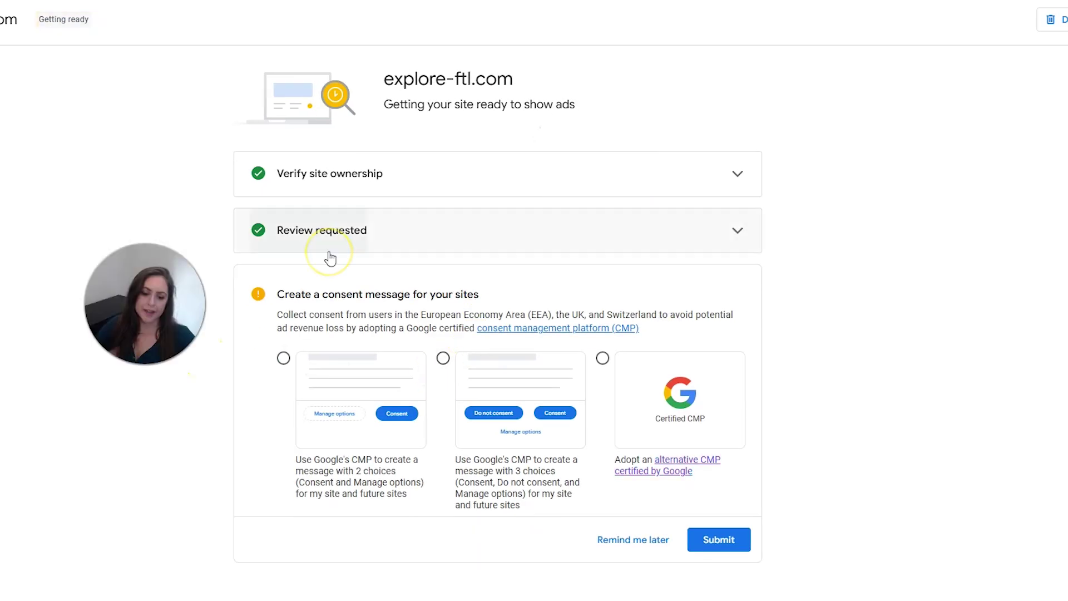
pyautogui.click(332, 300)
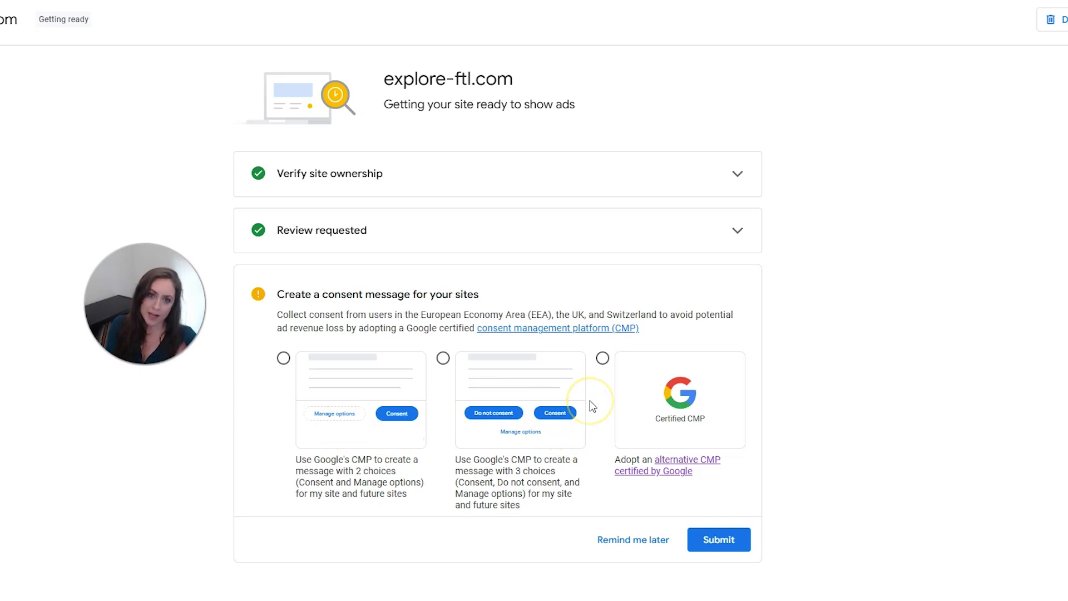
pyautogui.click(603, 359)
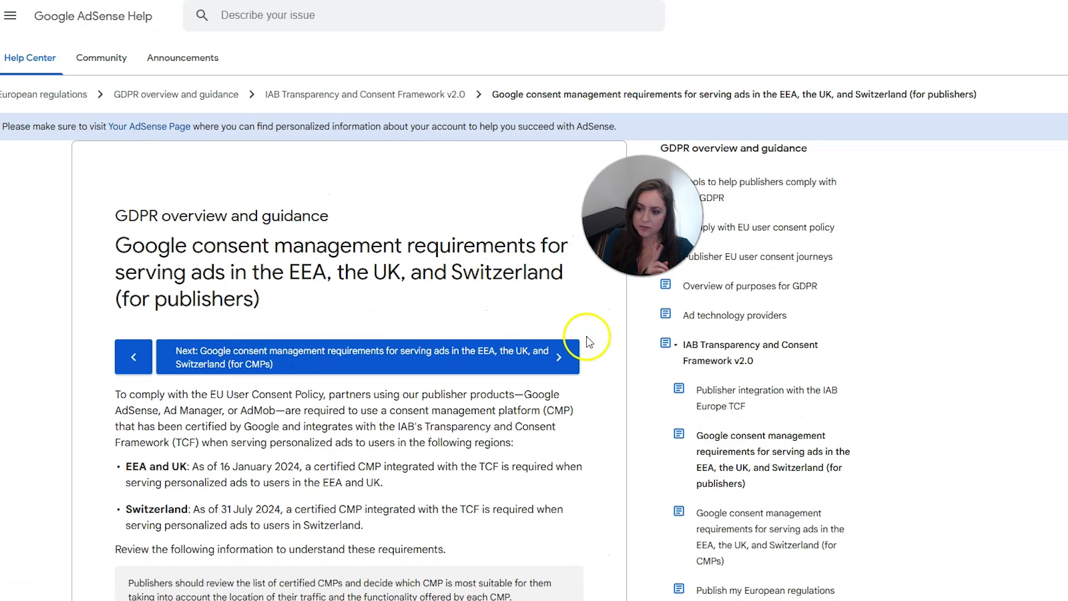
pyautogui.scroll(-15, 582, 336)
pyautogui.scroll(-6, 566, 339)
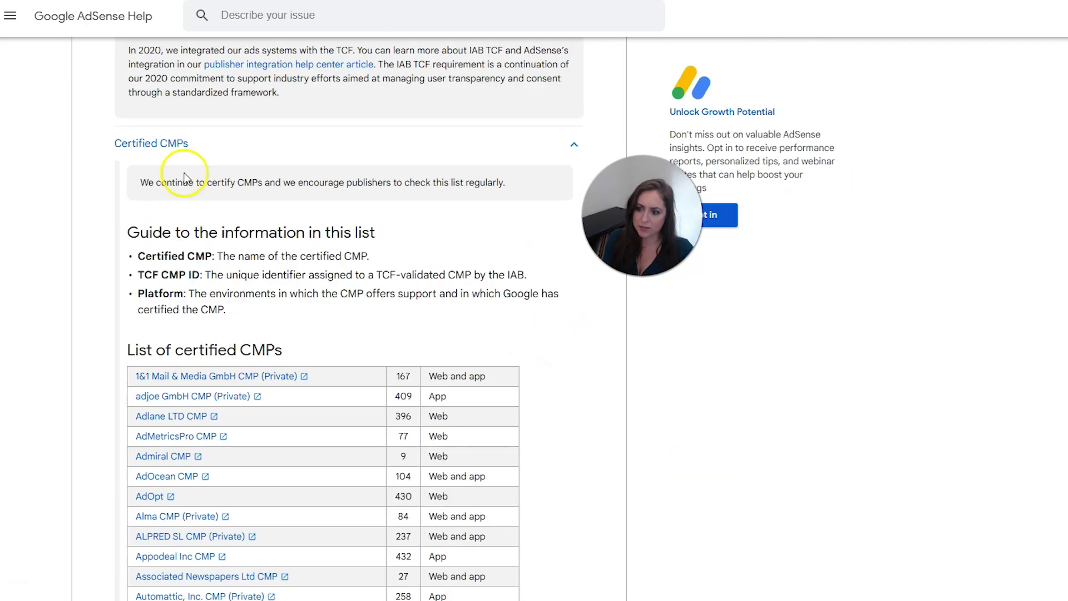
pyautogui.click(548, 146)
pyautogui.click(125, 152)
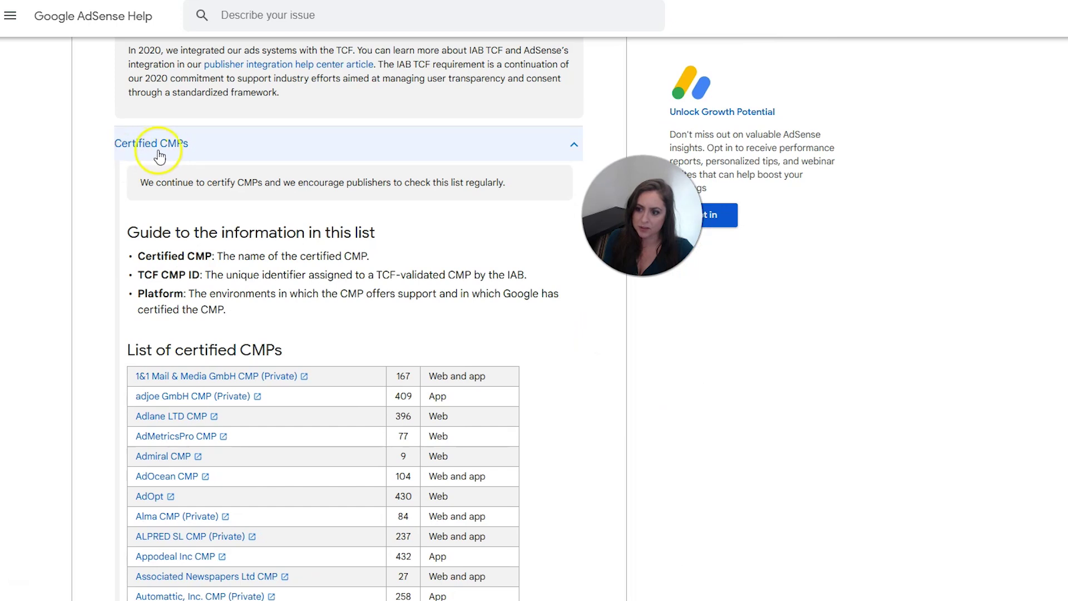
pyautogui.scroll(-20, 365, 359)
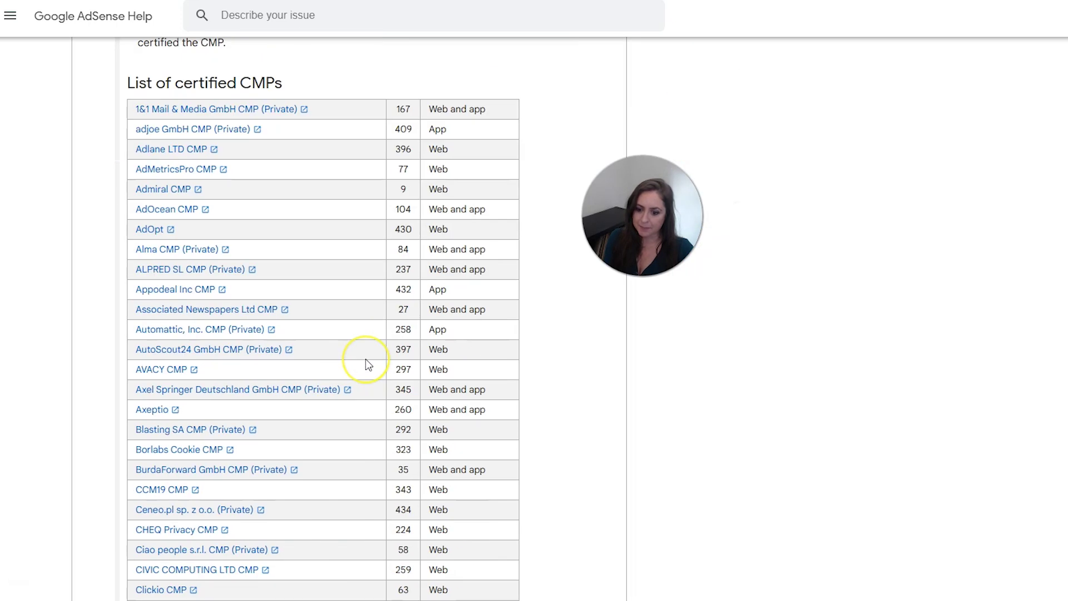
pyautogui.scroll(-15, 365, 363)
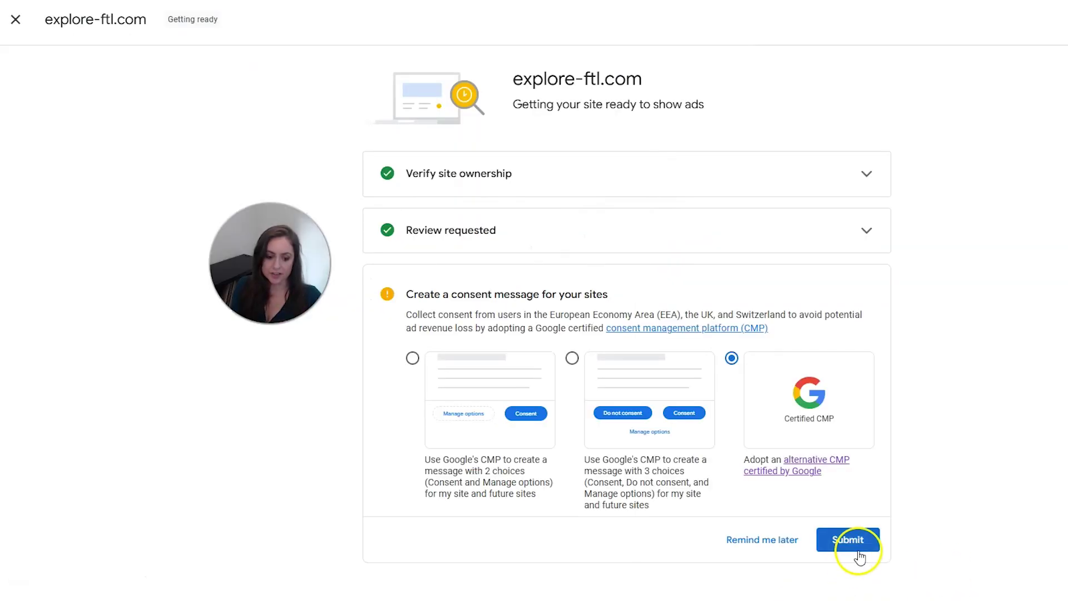
# Submit the alternative Google-certified CMP choice for the explore-ftl.com consent message
pyautogui.click(860, 552)
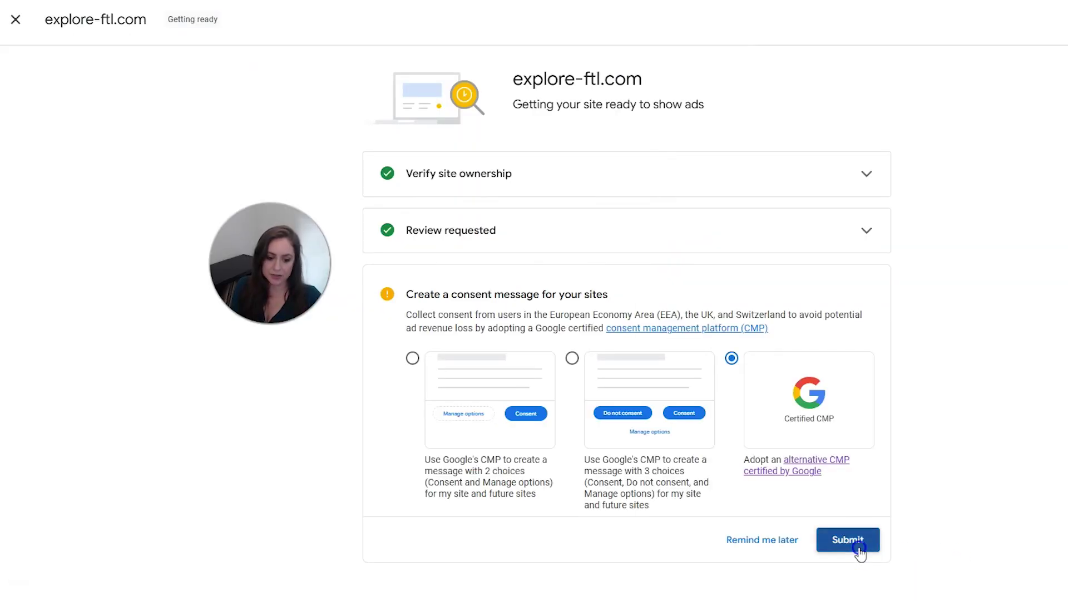